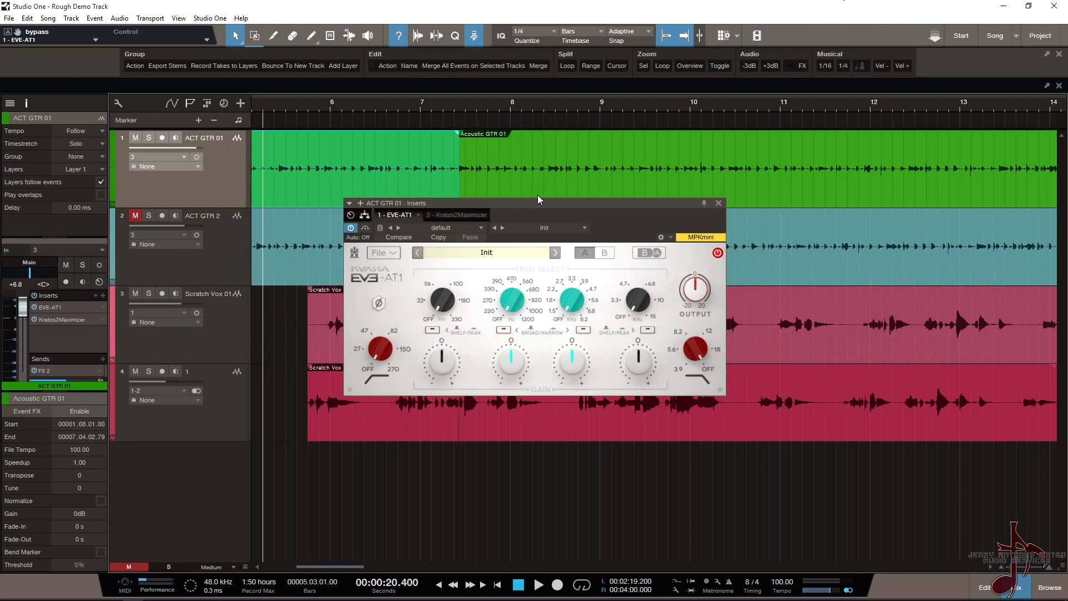
# - Move the EVE-AT1 plugin window higher, and inspect its version information and file options
pyautogui.moveTo(538, 200); pyautogui.dragTo(579, 152)
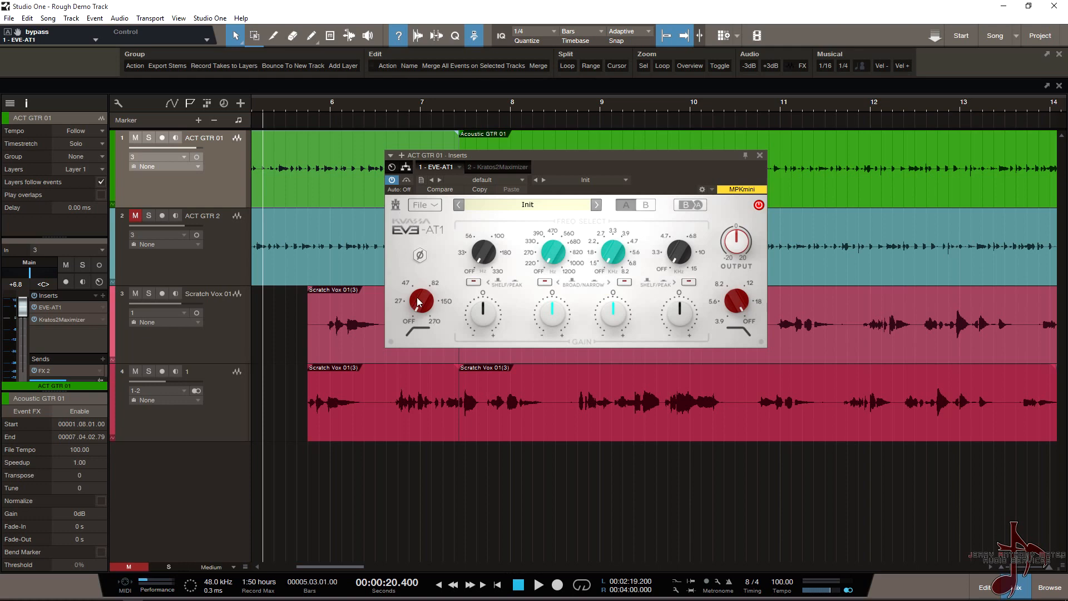
pyautogui.click(397, 206)
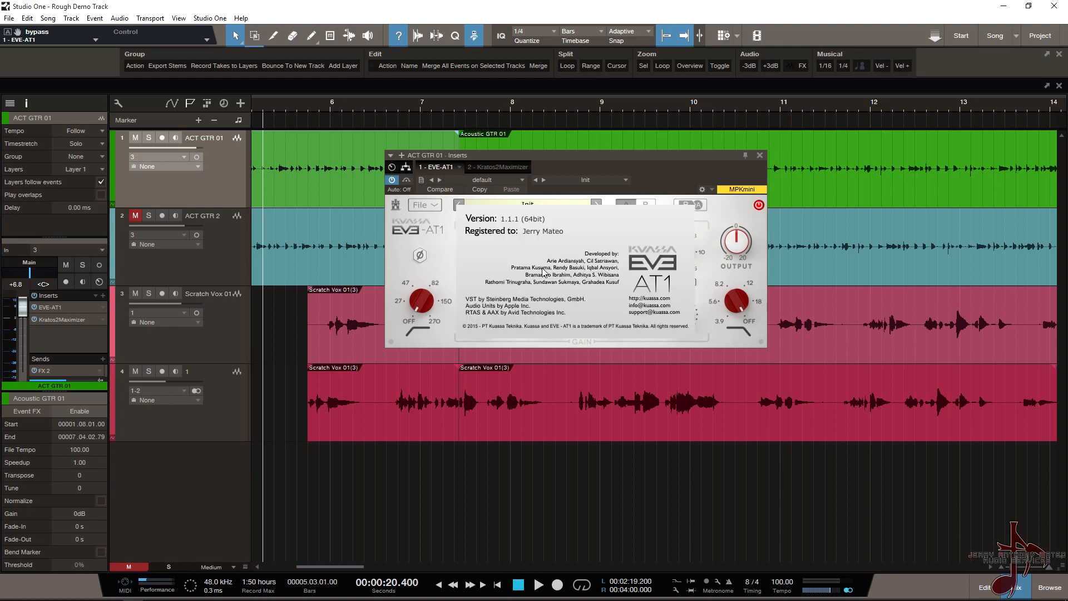
pyautogui.click(402, 231)
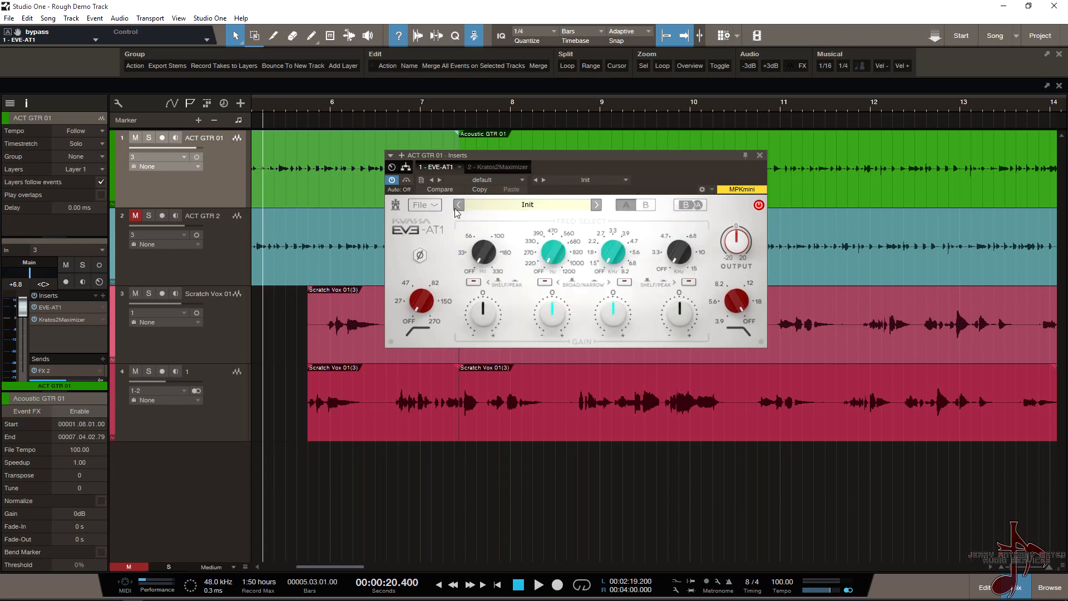
pyautogui.click(419, 207)
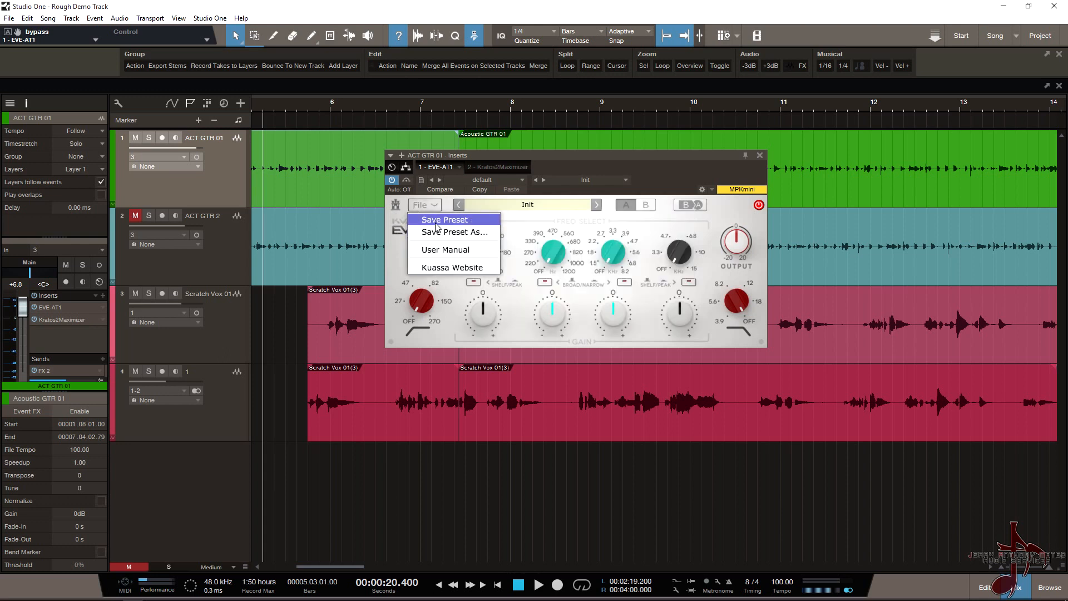
# - Try the Clean Guitar preset on EVE-AT1 and return to the Init preset
pyautogui.click(537, 205)
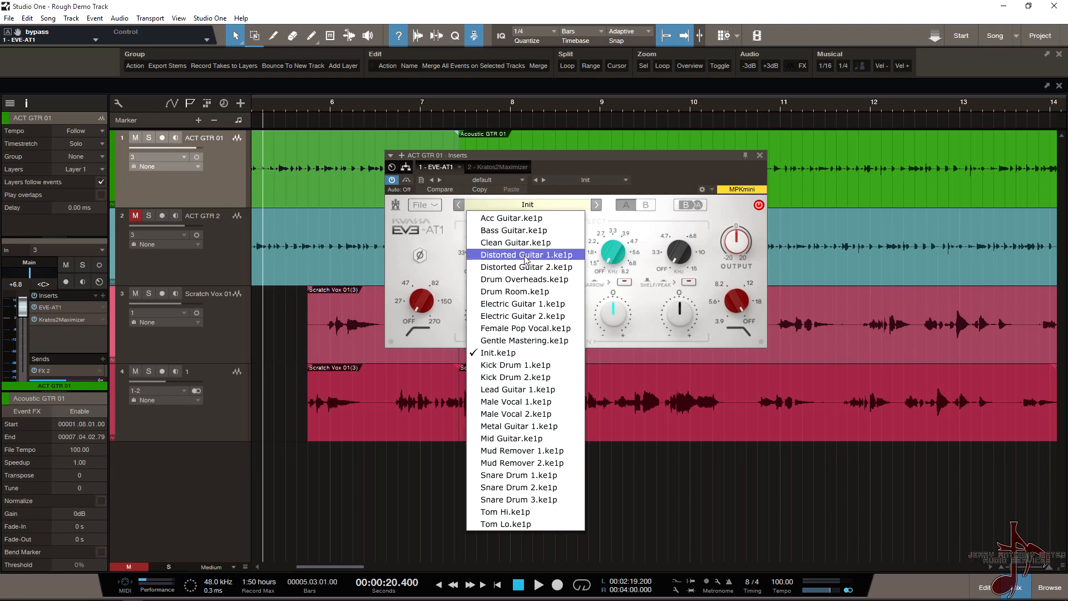
pyautogui.click(527, 242)
pyautogui.click(527, 204)
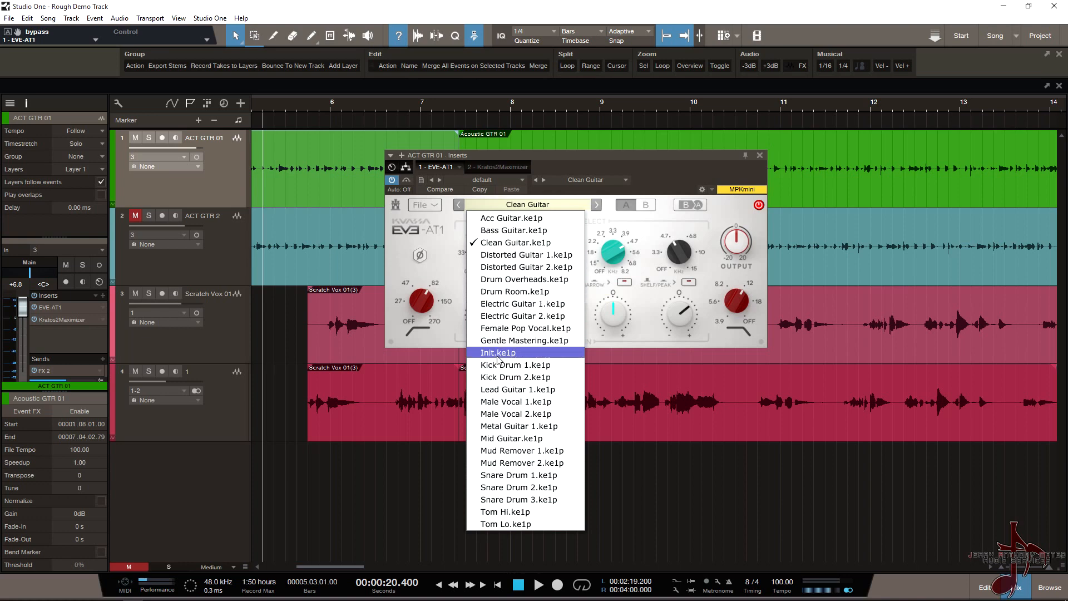
pyautogui.click(519, 353)
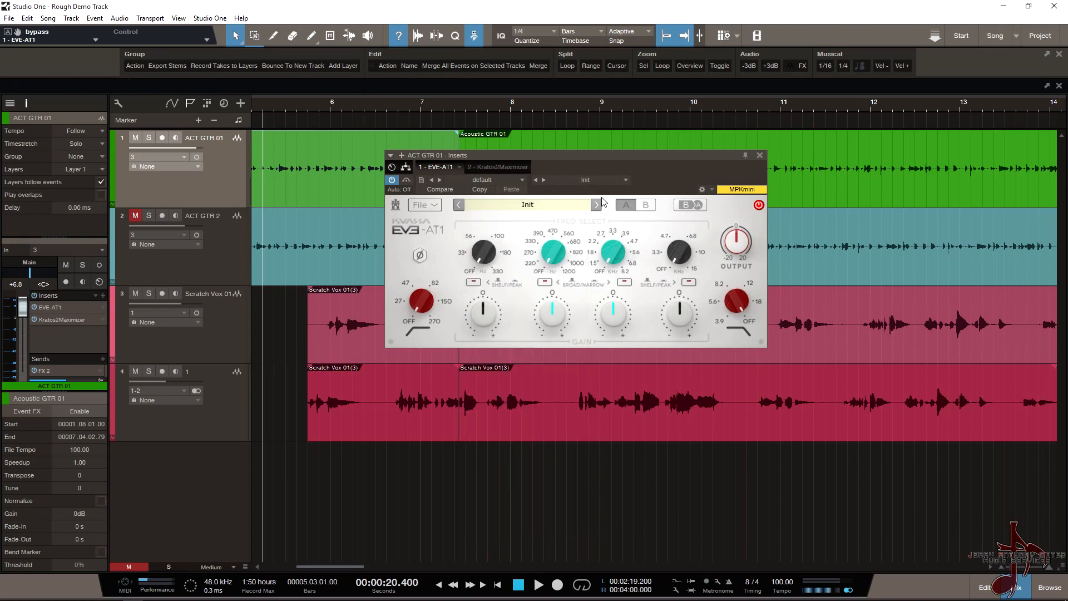
# - Switch repeatedly between the plugin's A and B settings to compare them
pyautogui.click(641, 206)
pyautogui.click(641, 206)
pyautogui.click(641, 205)
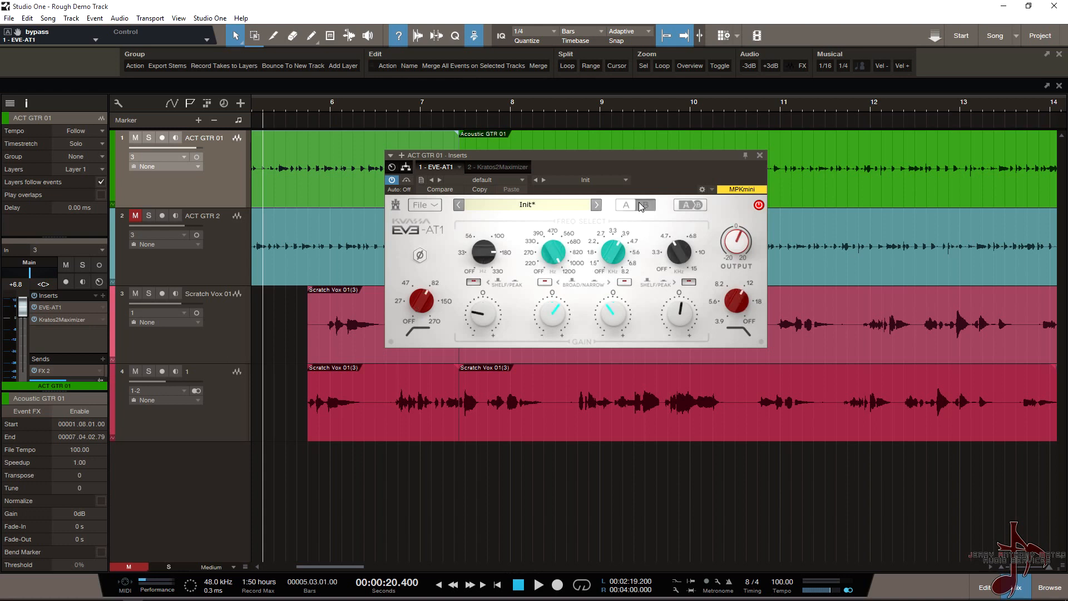
pyautogui.click(641, 206)
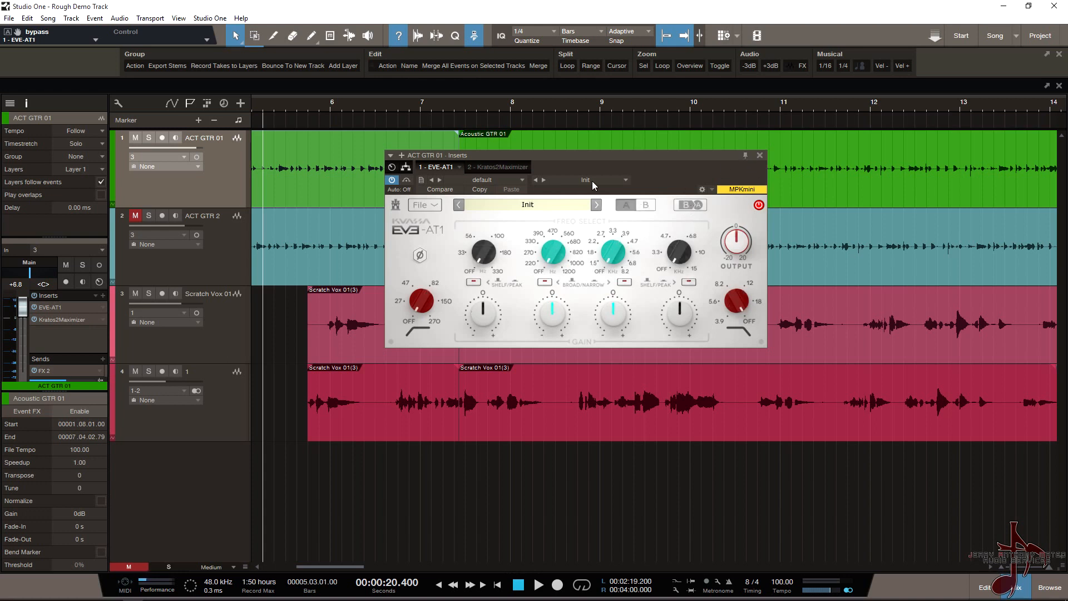
pyautogui.click(649, 206)
pyautogui.click(650, 206)
# - Toggle the EVE-AT1 bypass several times and try the phase-invert switch
pyautogui.click(759, 205)
pyautogui.click(759, 205)
pyautogui.click(758, 205)
pyautogui.click(759, 205)
pyautogui.click(421, 256)
# - Try out the low-cut filter and the low band's frequency knob and shelf/peak switch
pyautogui.moveTo(422, 306); pyautogui.dragTo(463, 161)
pyautogui.moveTo(487, 264); pyautogui.dragTo(464, 301)
pyautogui.click(473, 283)
pyautogui.click(474, 283)
pyautogui.click(474, 284)
pyautogui.click(472, 282)
# - Try out the high band's shelf/peak switch on and off
pyautogui.scroll(2, 677, 267)
pyautogui.scroll(5, 680, 250)
pyautogui.click(689, 282)
pyautogui.click(689, 282)
# - Try out the high-cut filter and output knobs, and reset the output level to 0
pyautogui.moveTo(736, 308); pyautogui.dragTo(719, 352)
pyautogui.moveTo(736, 244); pyautogui.dragTo(714, 333)
pyautogui.doubleClick(740, 245)
# - Move the plugin window below the first track and compare its B settings with A again
pyautogui.moveTo(594, 152); pyautogui.dragTo(560, 211)
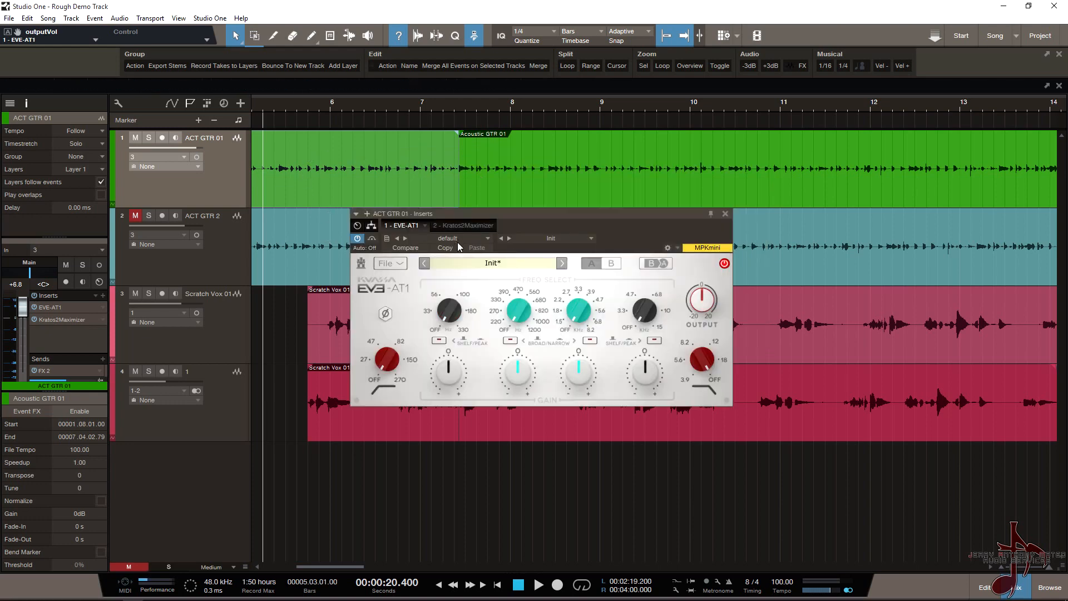
pyautogui.click(598, 267)
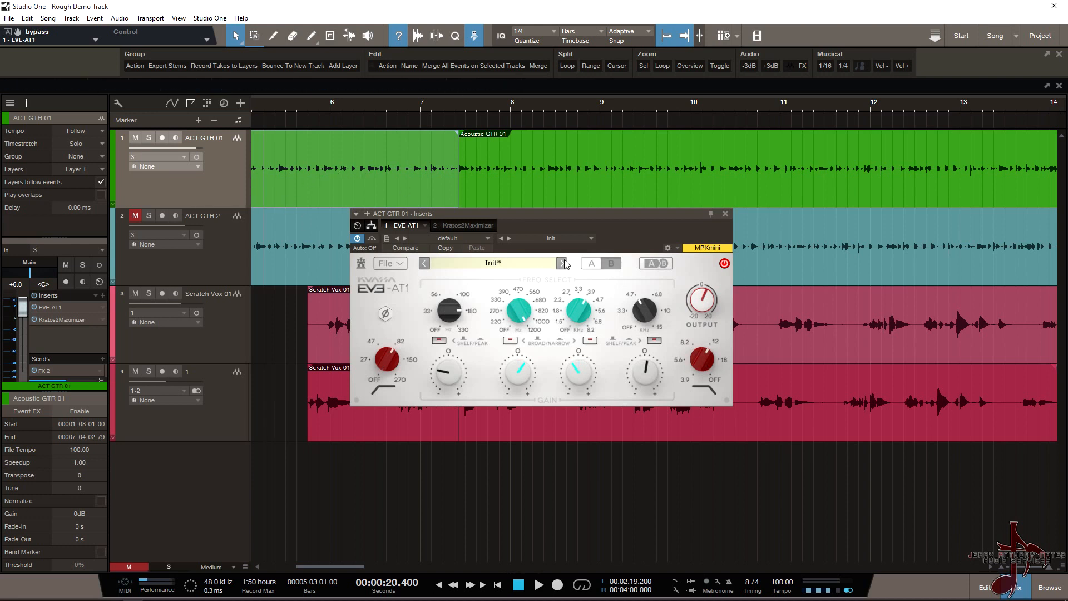
pyautogui.click(608, 265)
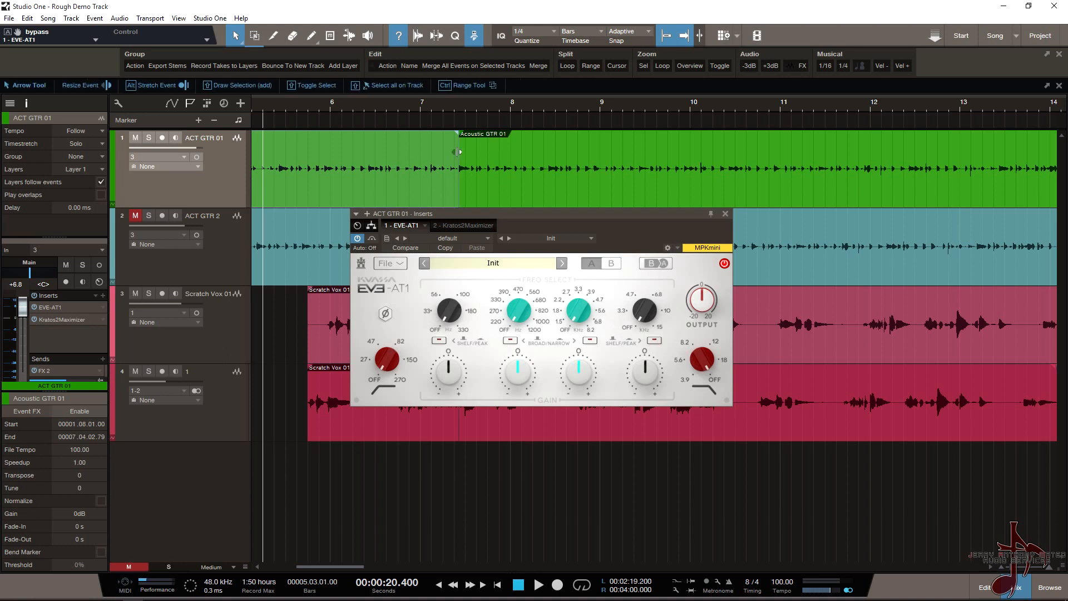
# - Solo the ACT GTR 01 track and play from bar 1.07, just before its first acoustic guitar event
pyautogui.hscroll(-5, 363, 162)
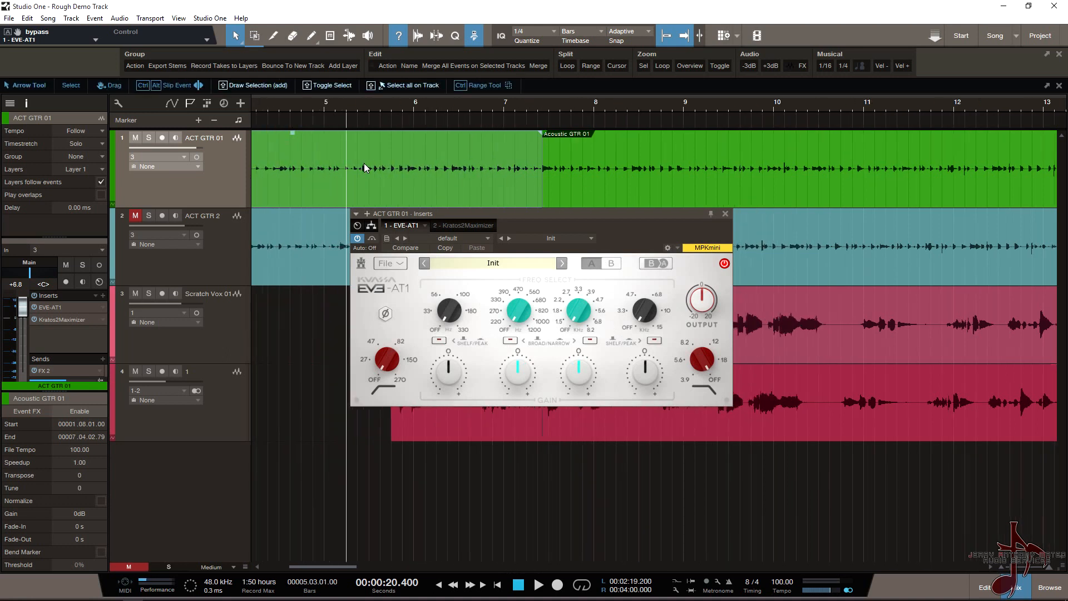
pyautogui.hscroll(-3, 365, 167)
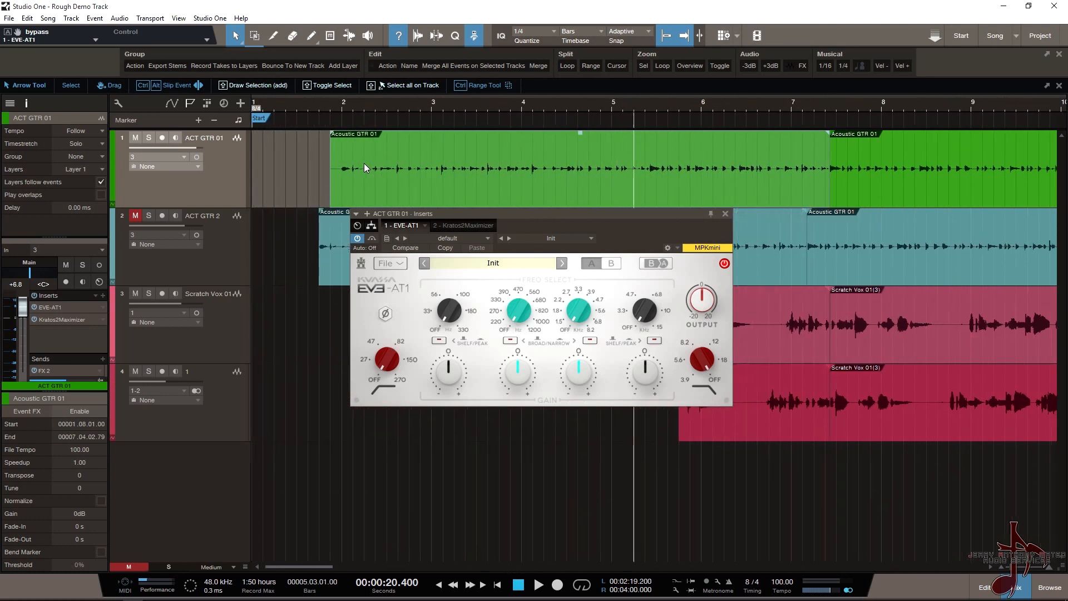
pyautogui.click(339, 146)
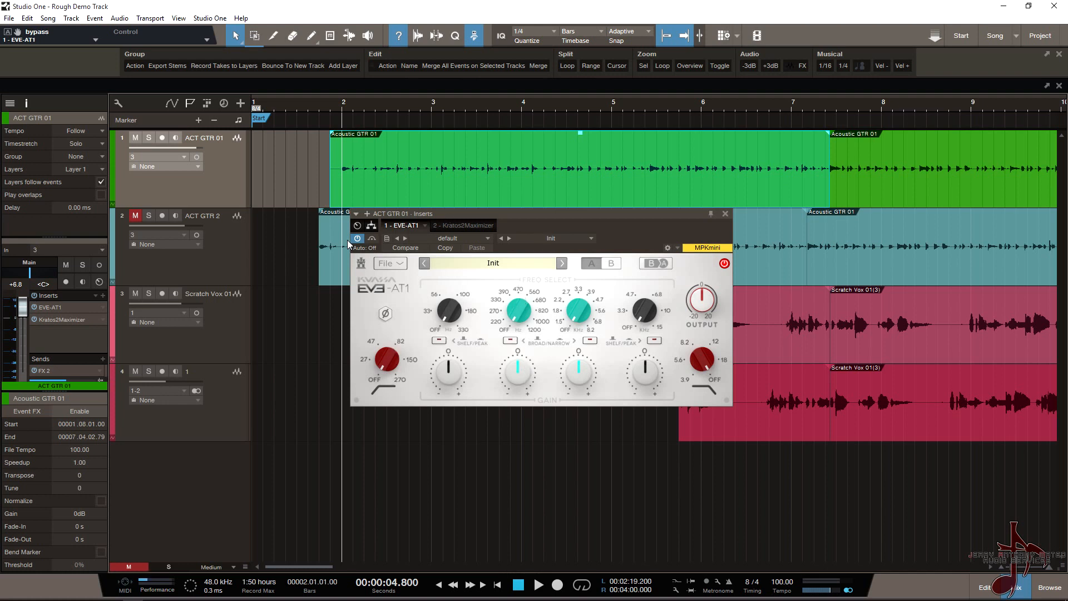
pyautogui.click(148, 138)
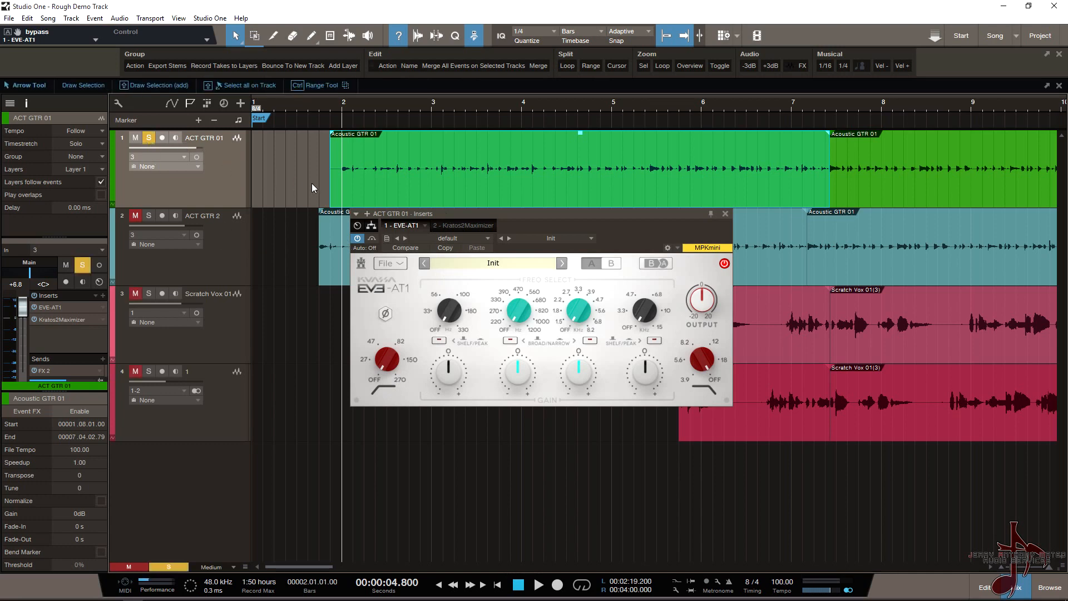
pyautogui.click(321, 138)
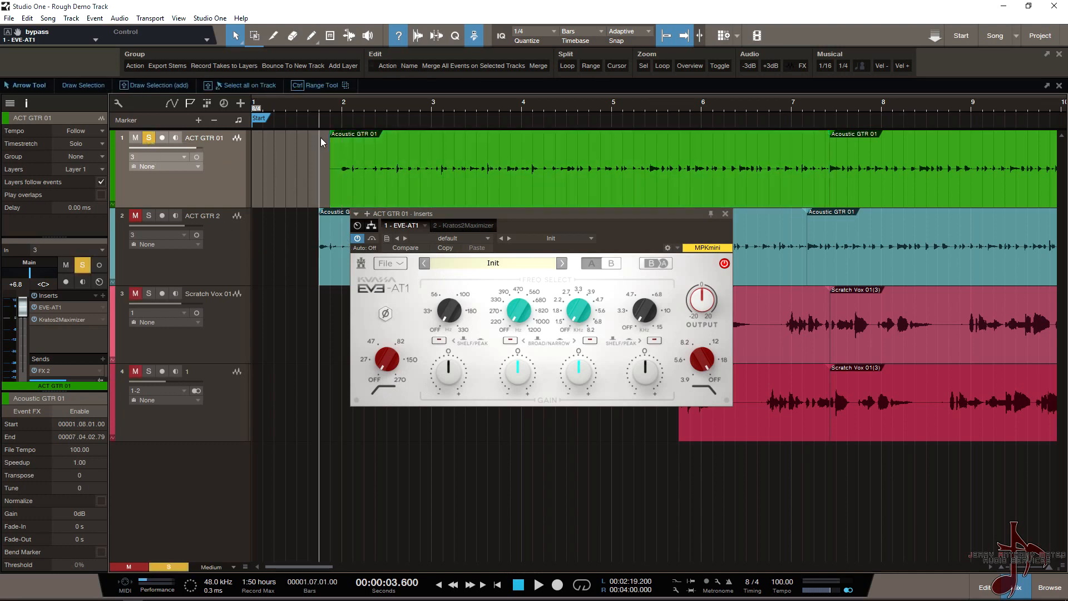
pyautogui.press('space')
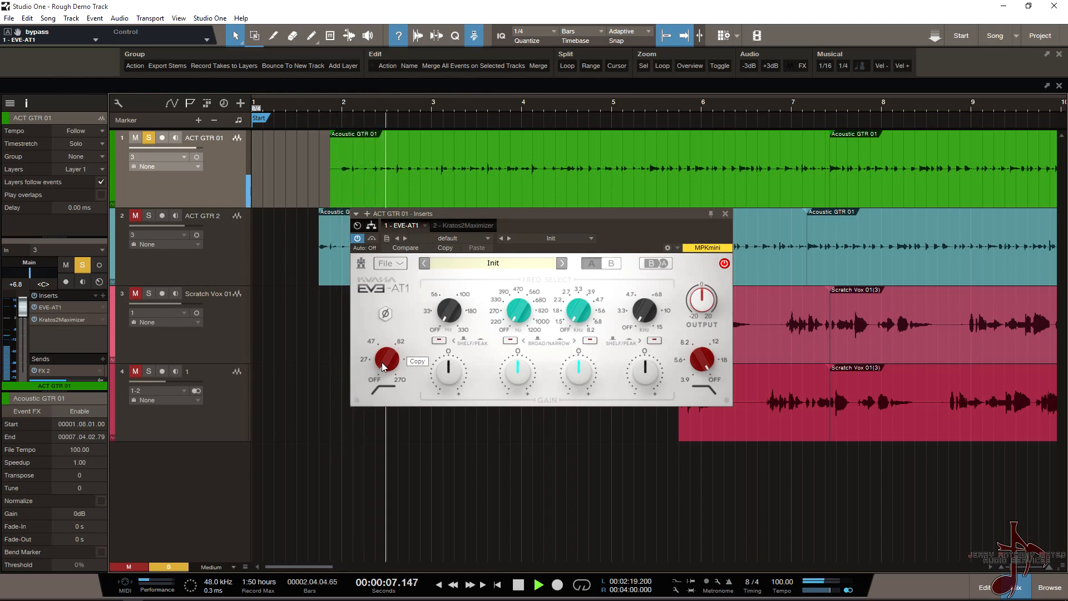
# - Set the low-cut filter to about 82 Hz and cut the low band at about 180 Hz with its shelf/peak switch engaged
pyautogui.moveTo(385, 349); pyautogui.dragTo(419, 225)
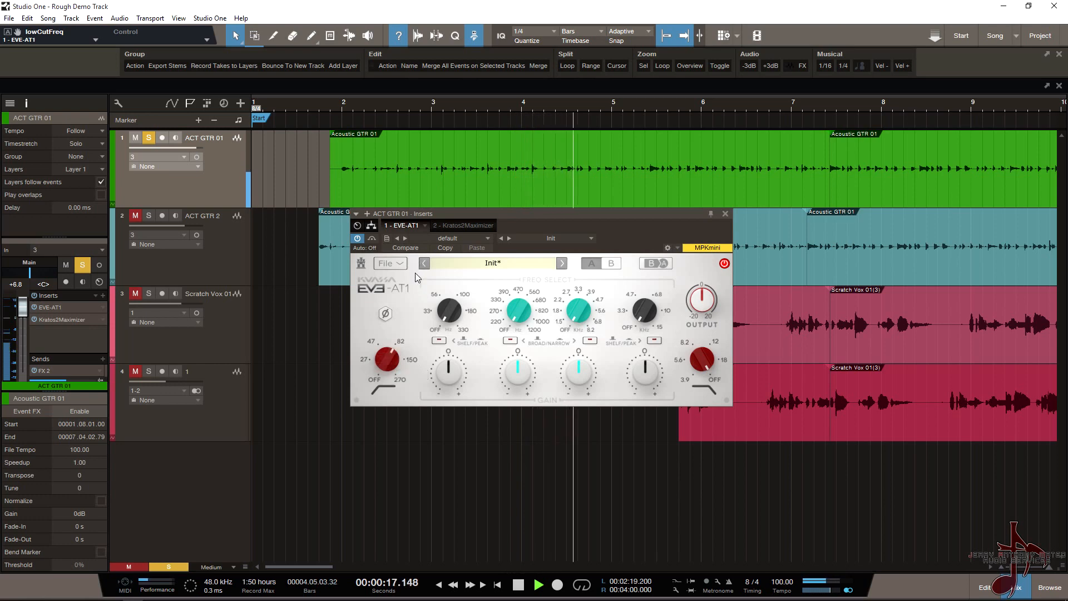
pyautogui.moveTo(444, 376); pyautogui.dragTo(455, 290)
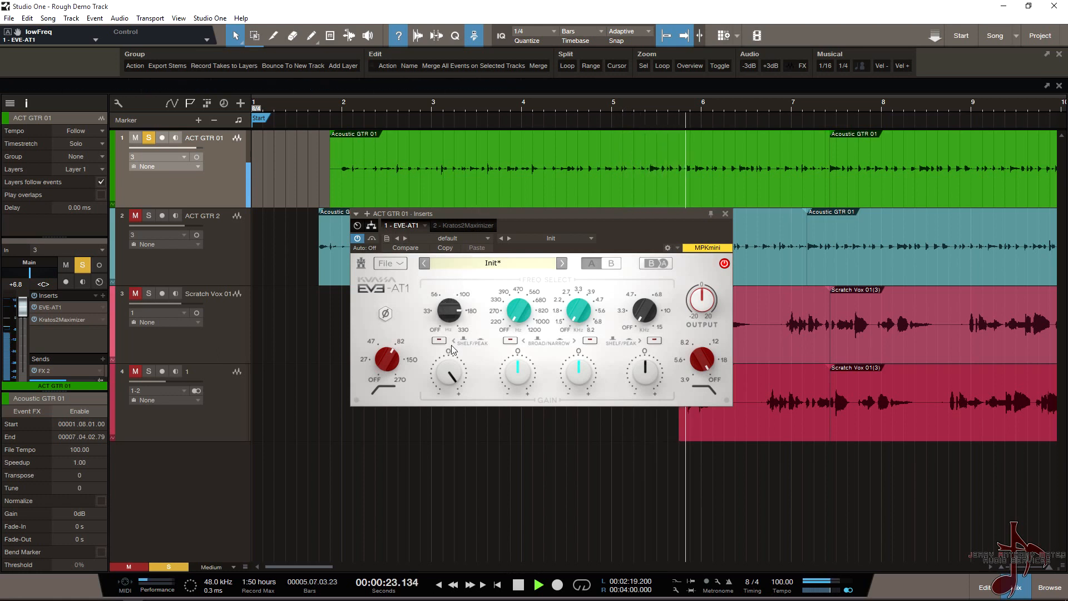
pyautogui.moveTo(456, 372); pyautogui.dragTo(453, 297)
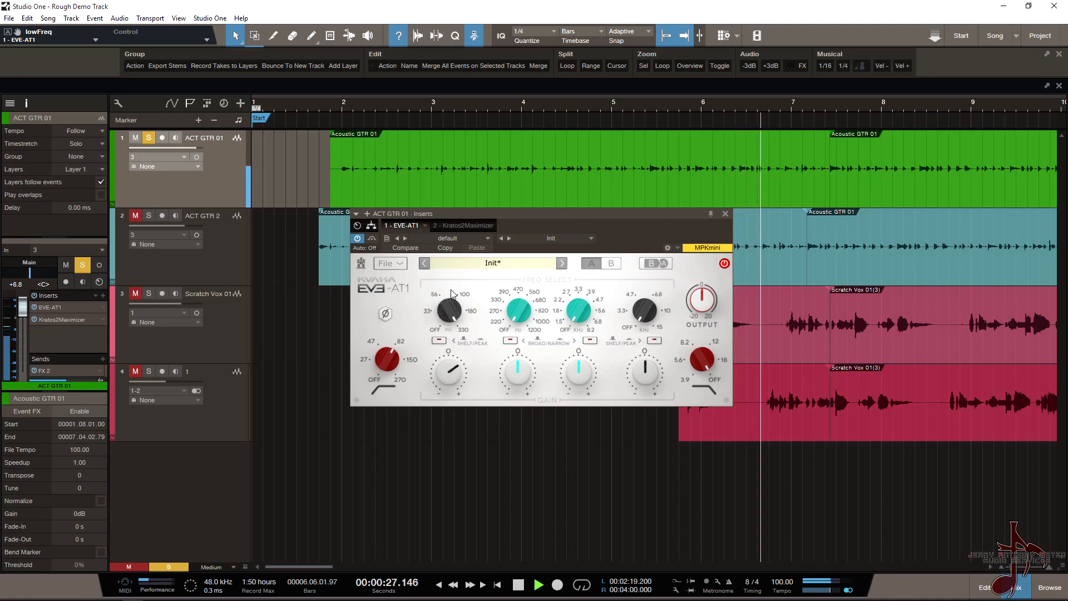
pyautogui.moveTo(462, 363); pyautogui.dragTo(427, 440)
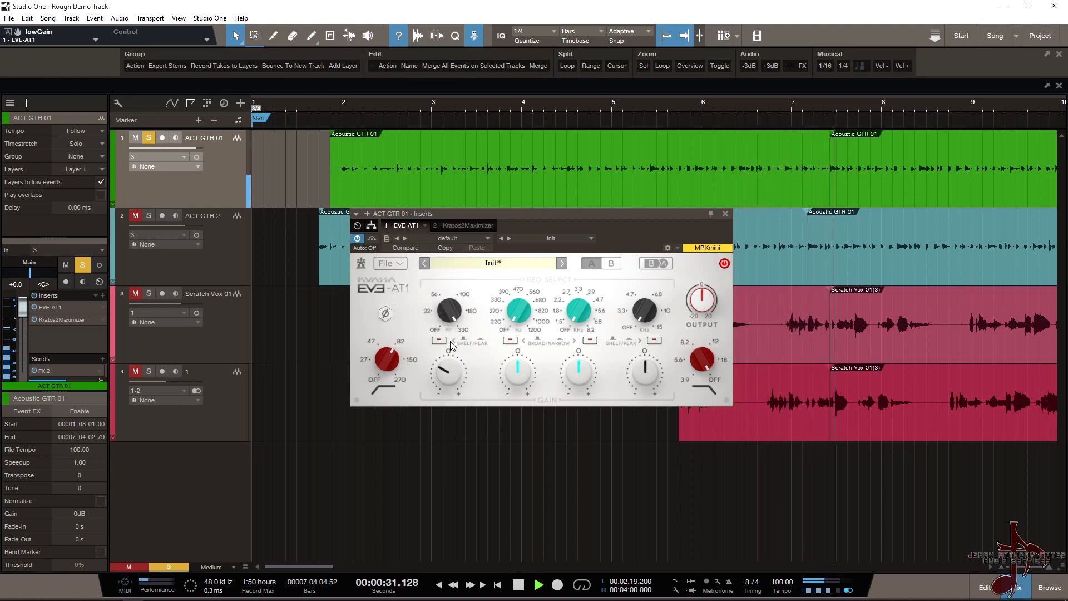
pyautogui.moveTo(449, 315)
pyautogui.mouseDown()
pyautogui.moveTo(432, 359)
pyautogui.moveTo(464, 305)
pyautogui.mouseUp()
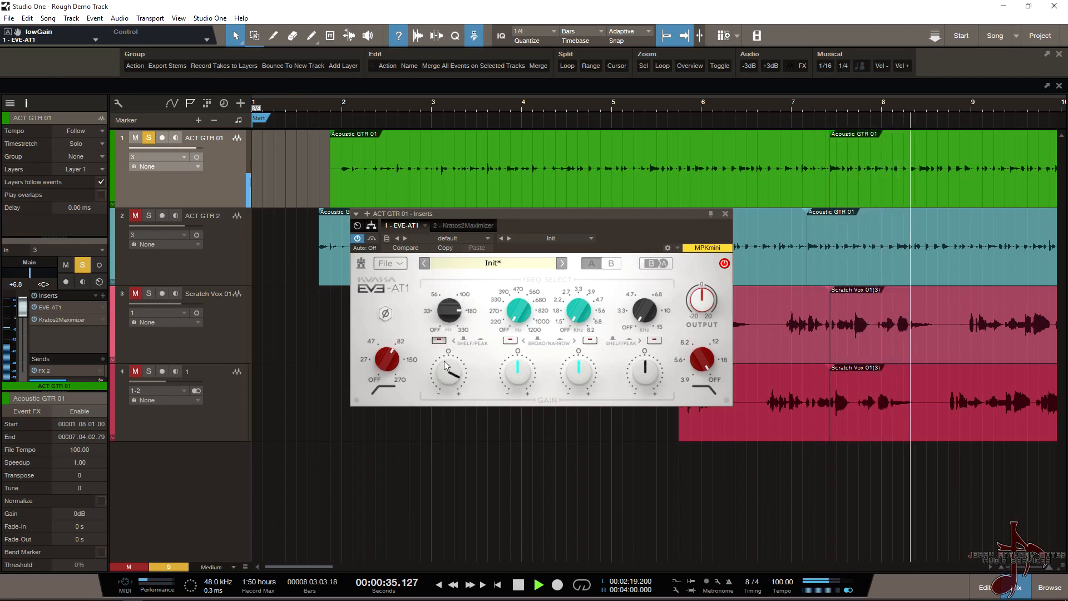
pyautogui.moveTo(449, 374); pyautogui.dragTo(443, 434)
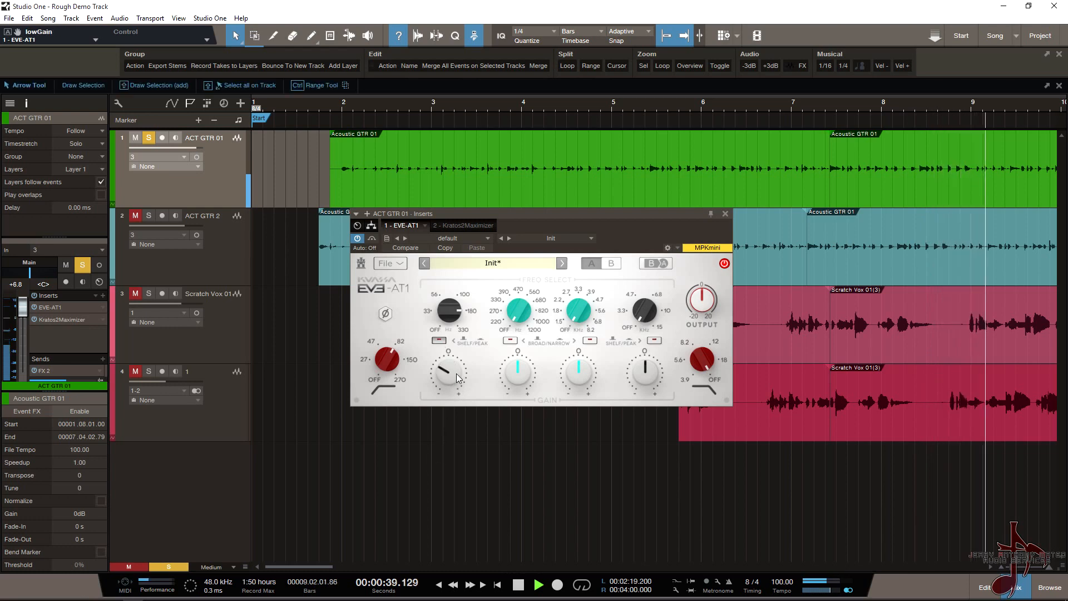
# - Boost the low-mid band slightly at about 820 Hz and cut the high-mid band slightly at about 5.6 kHz
pyautogui.moveTo(528, 380); pyautogui.dragTo(537, 266)
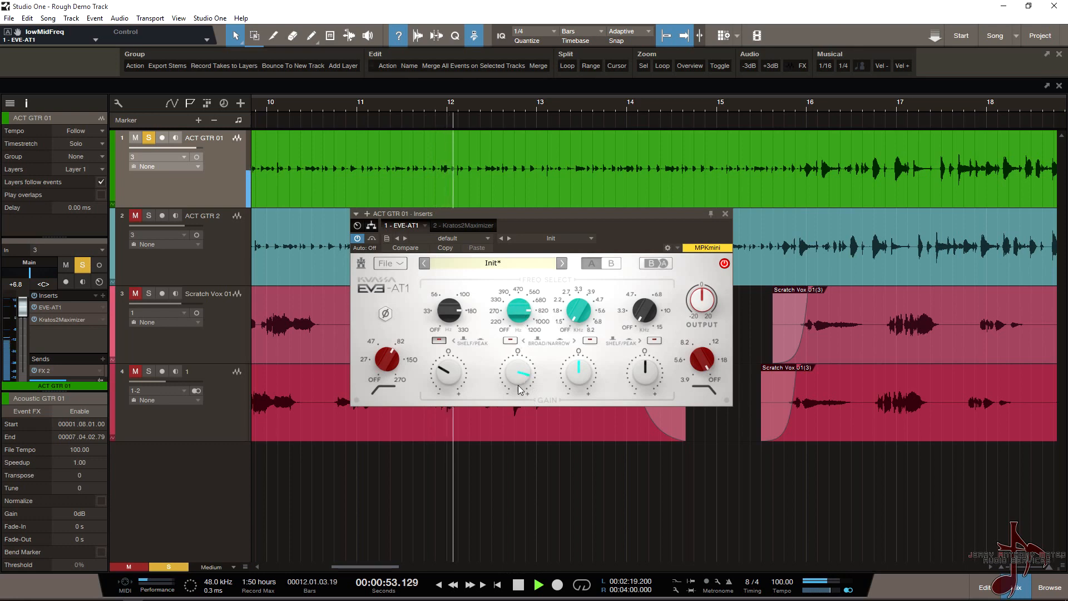
pyautogui.moveTo(518, 388); pyautogui.dragTo(513, 405)
pyautogui.moveTo(579, 368); pyautogui.dragTo(602, 225)
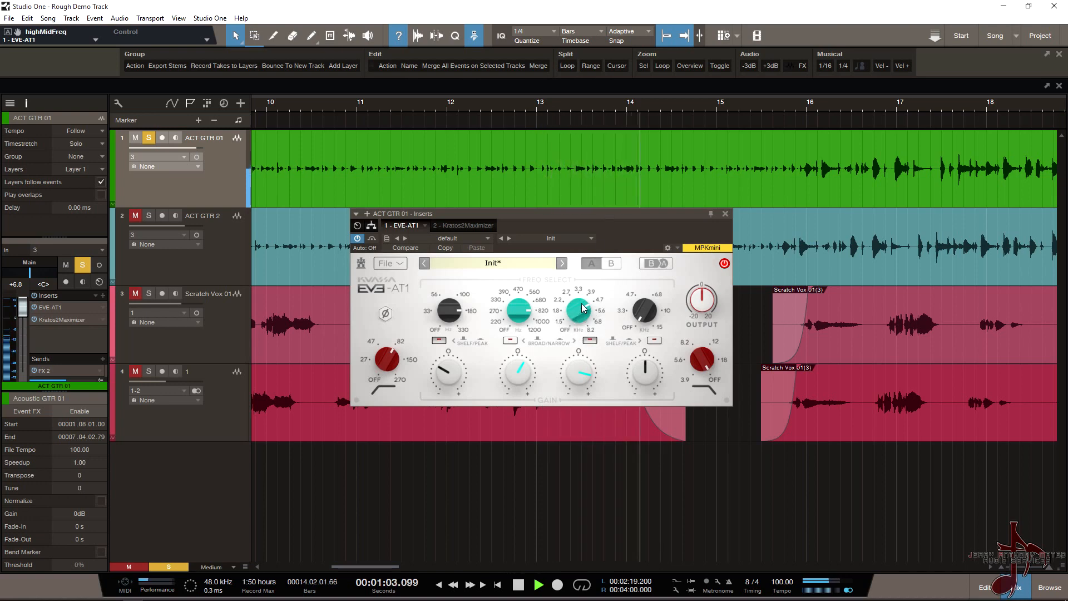
pyautogui.moveTo(579, 373); pyautogui.dragTo(563, 439)
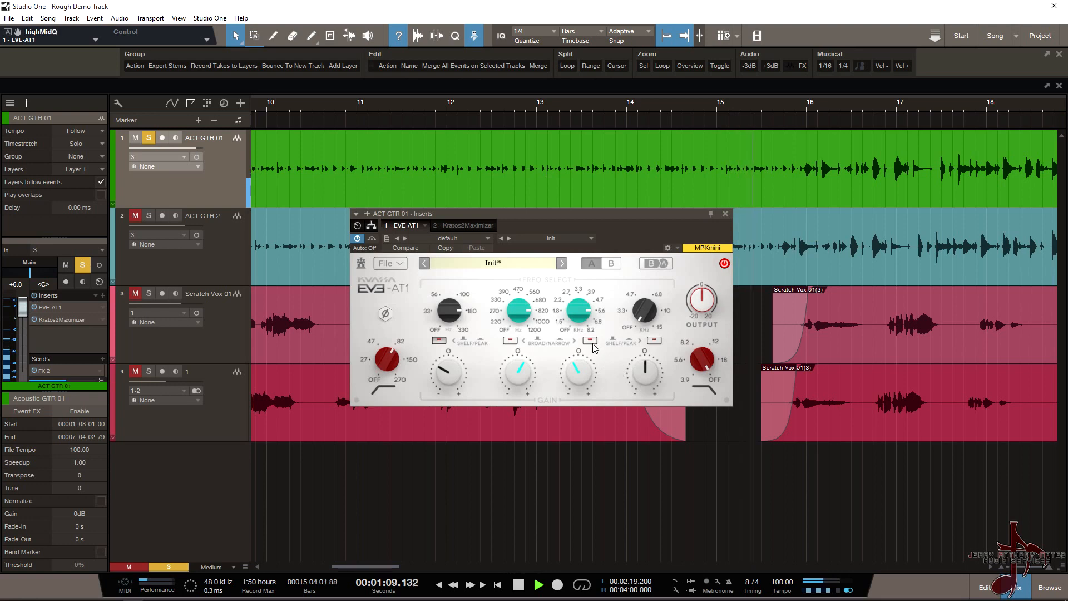
# - Boost the high band slightly at about 6.8 kHz and raise the output a little, comparing the guitar against bypass
pyautogui.moveTo(632, 391); pyautogui.dragTo(647, 322)
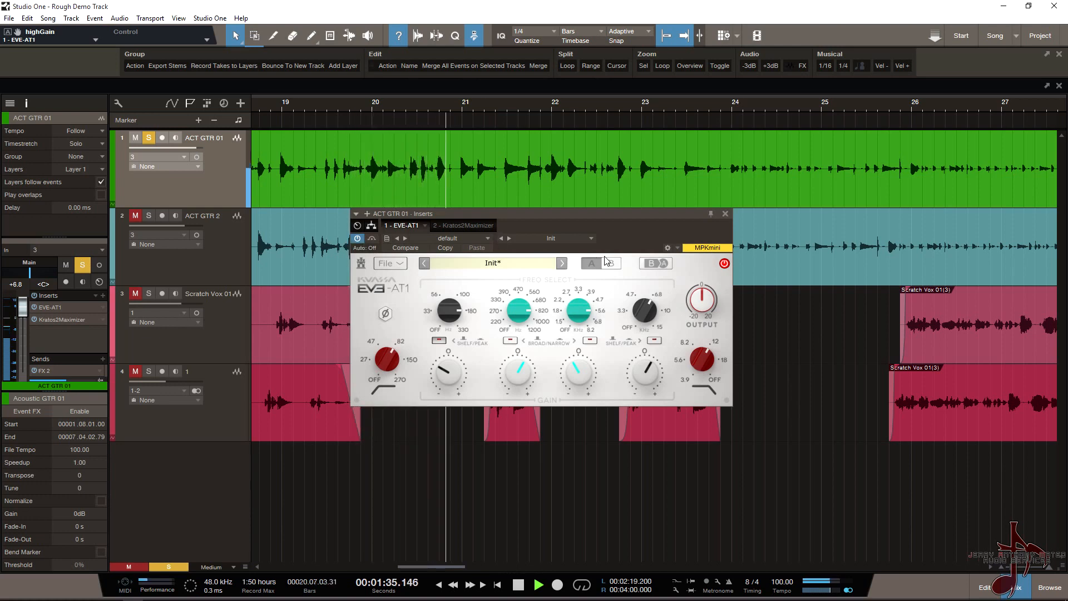
pyautogui.click(358, 238)
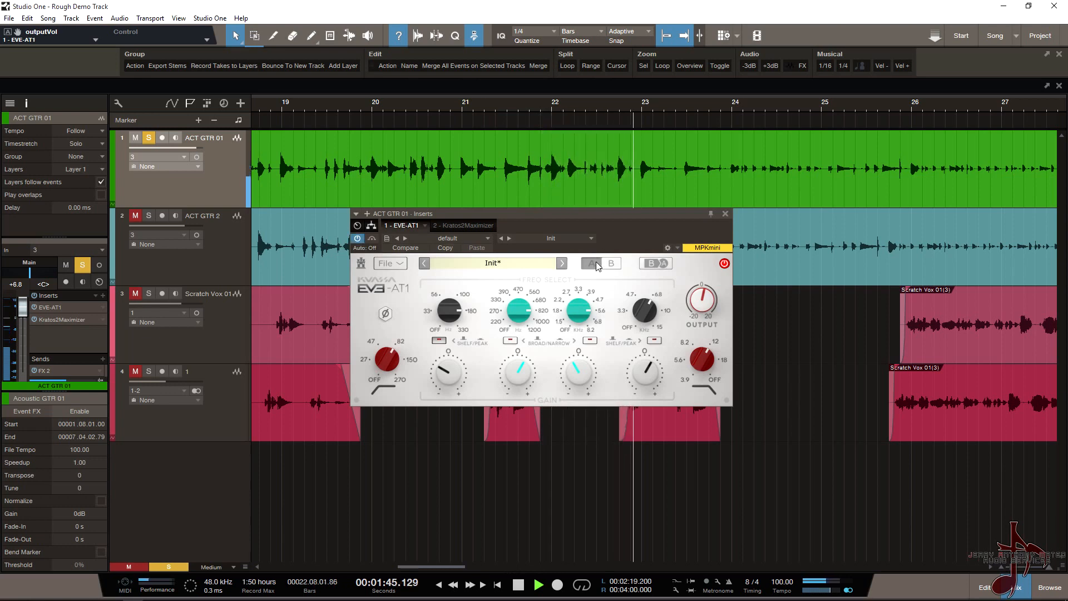
pyautogui.press('space')
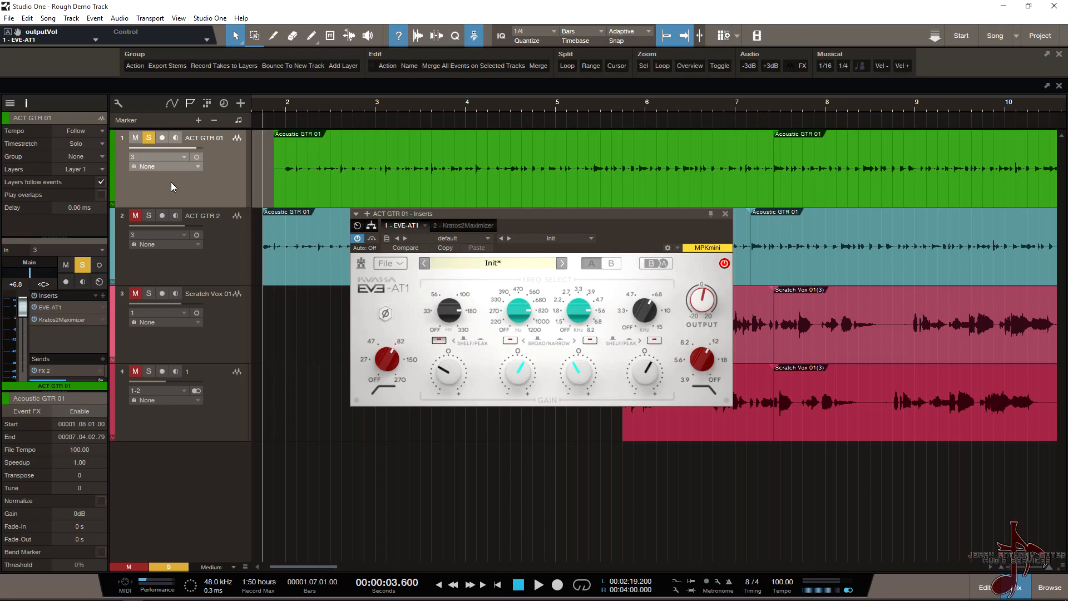
# - Unsolo ACT GTR 01 and audition the equalized guitar in the full mix from bar 5
pyautogui.click(149, 137)
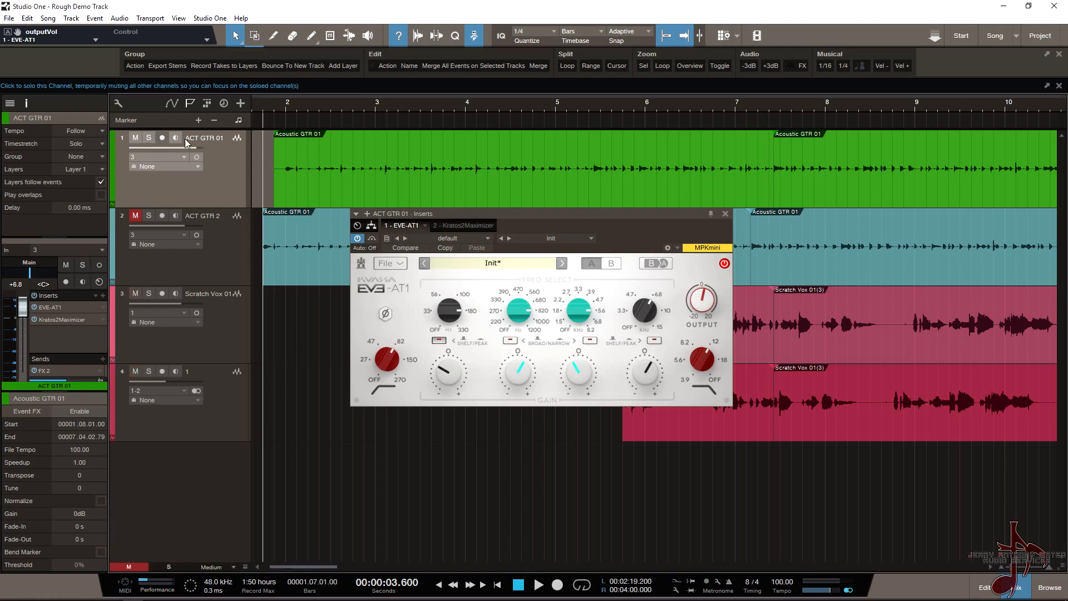
pyautogui.click(554, 106)
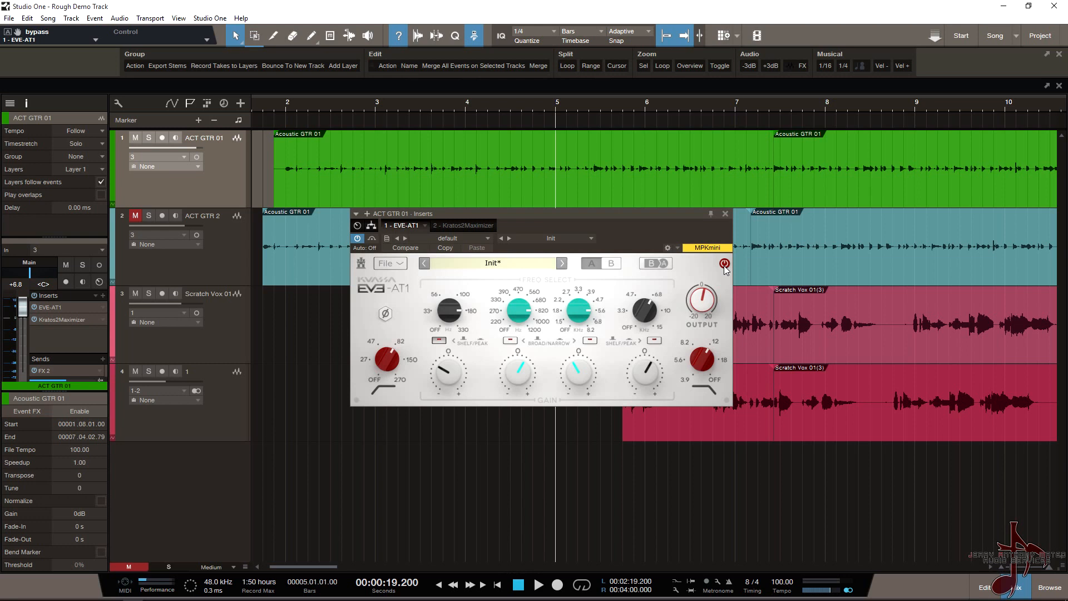
pyautogui.press('space')
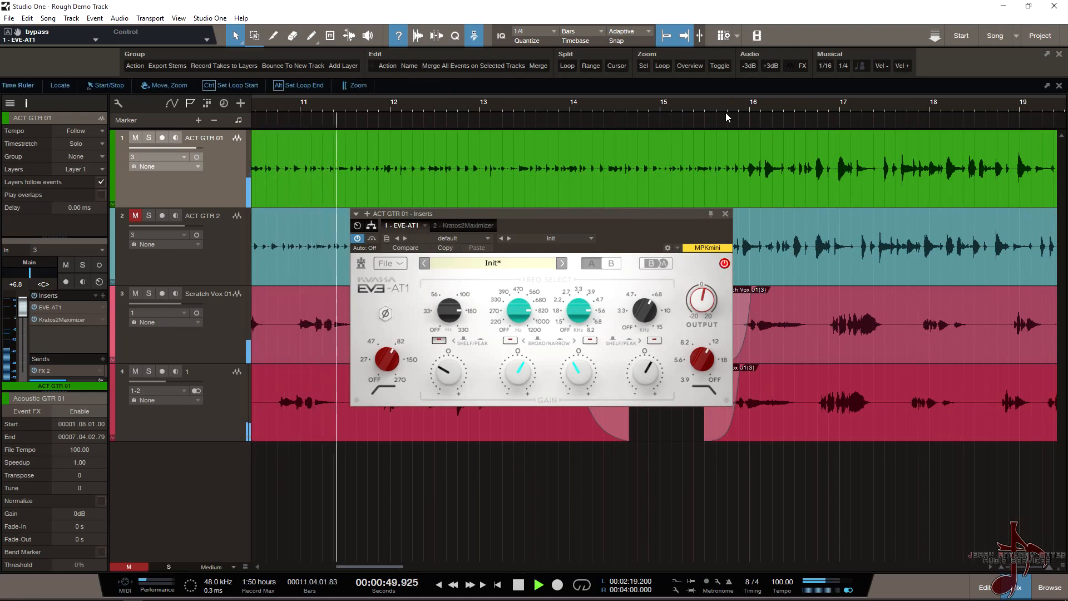
pyautogui.press('space')
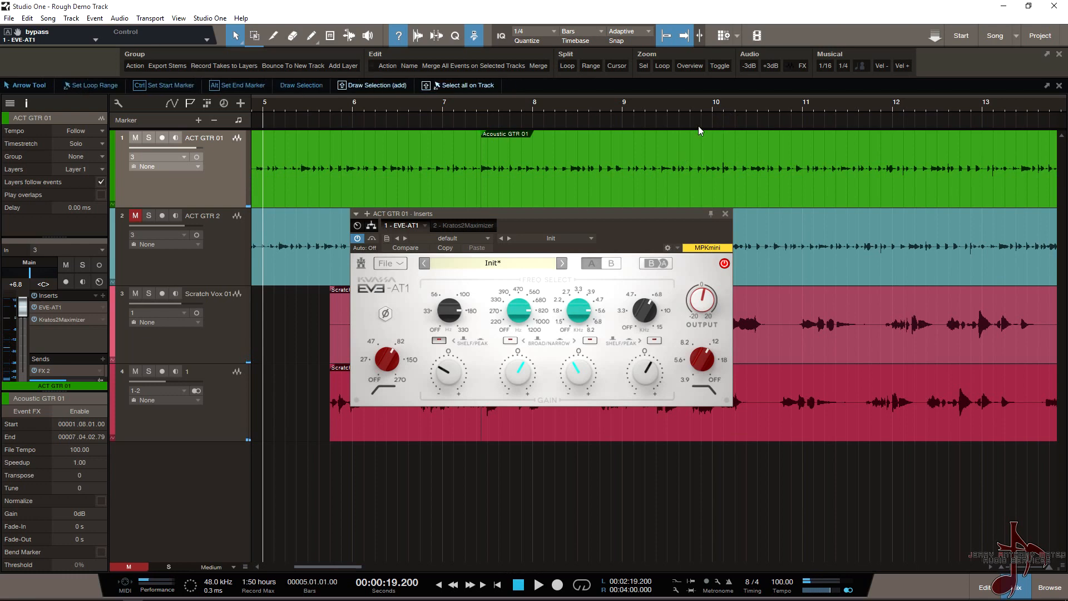
pyautogui.hscroll(5, 699, 123)
pyautogui.hscroll(1, 699, 123)
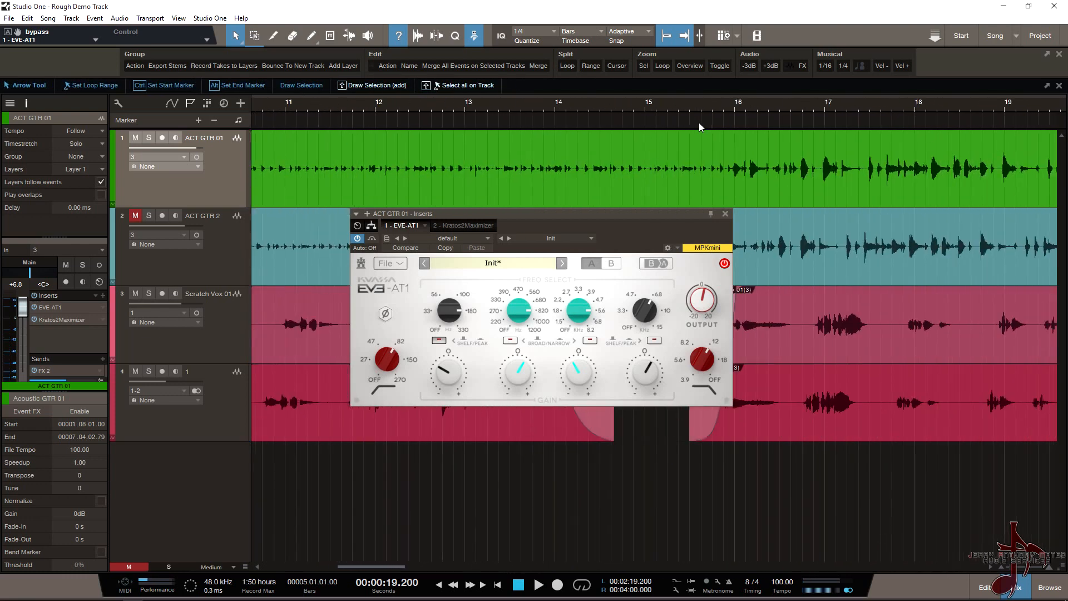
# - Play the full mix from late in bar 15, comparing ACT GTR 01 with EVE-AT1 bypassed and active, and leave the equalizer enabled
pyautogui.click(702, 106)
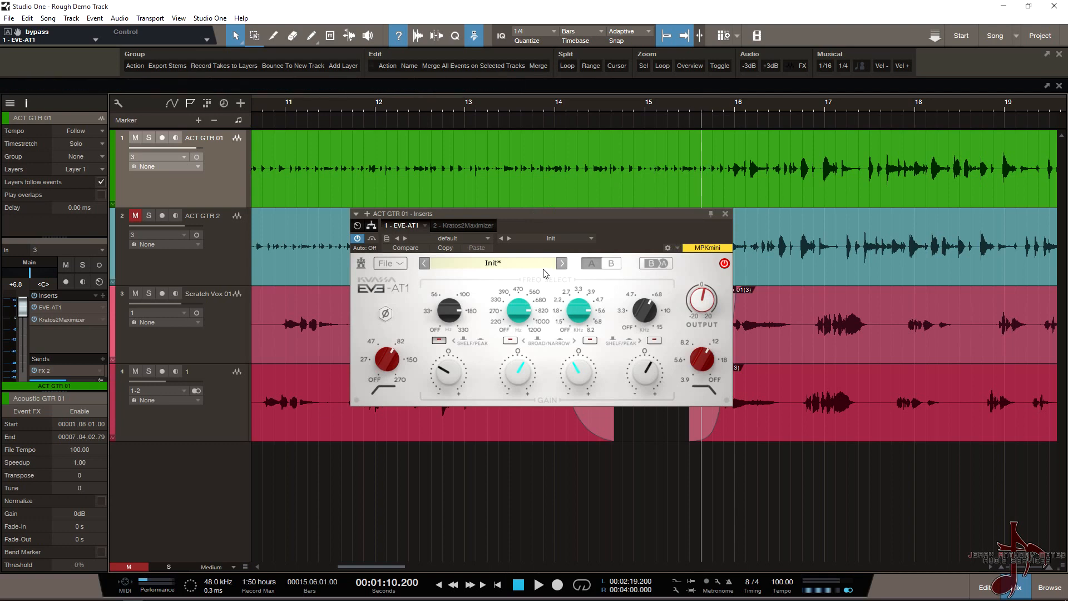
pyautogui.hscroll(3, 719, 190)
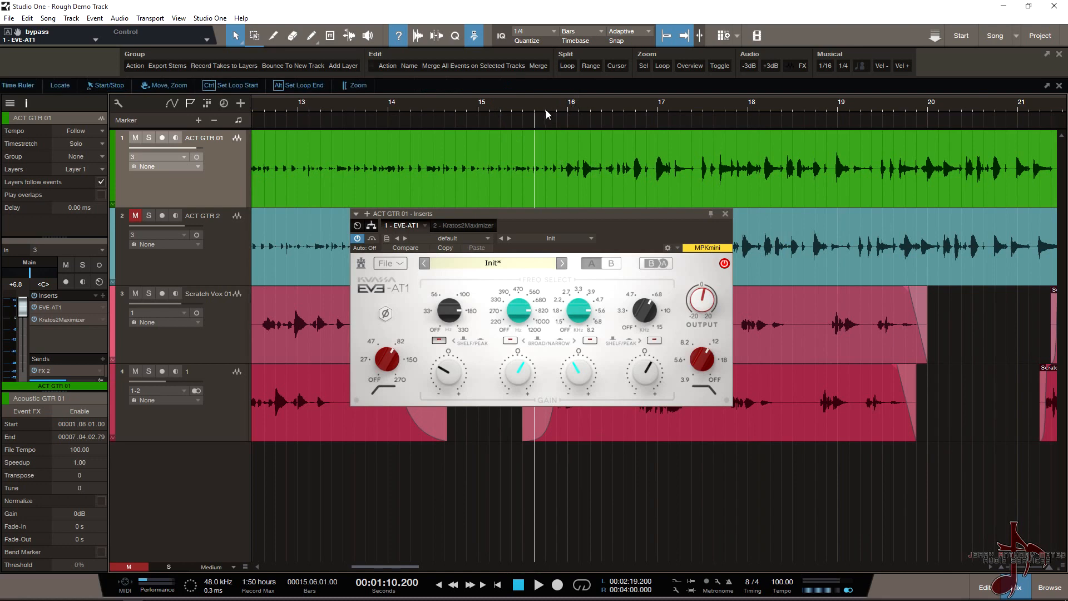
pyautogui.click(545, 107)
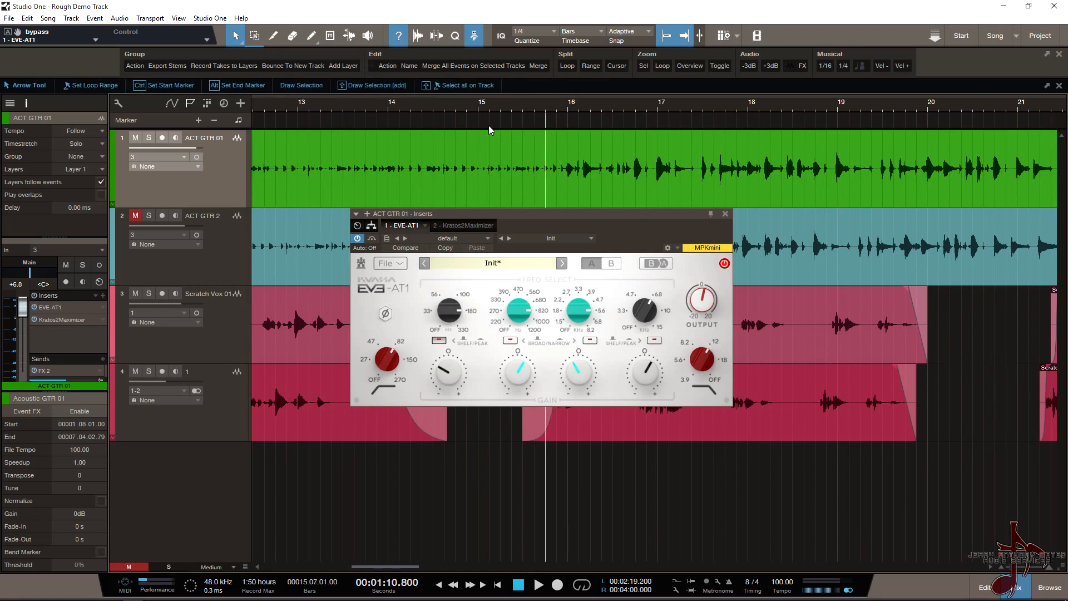
pyautogui.click(358, 239)
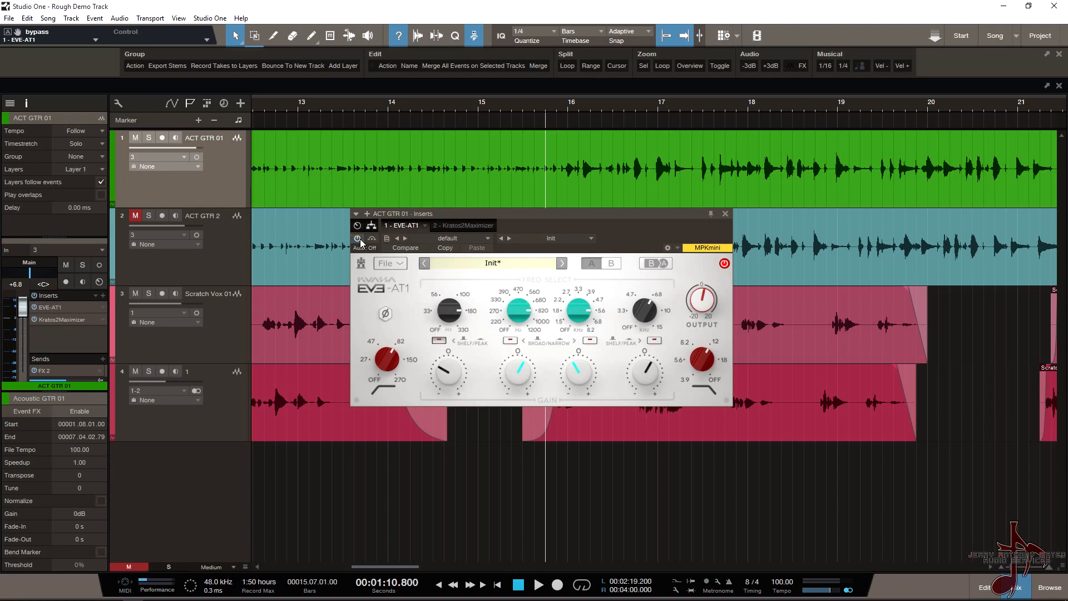
pyautogui.press('space')
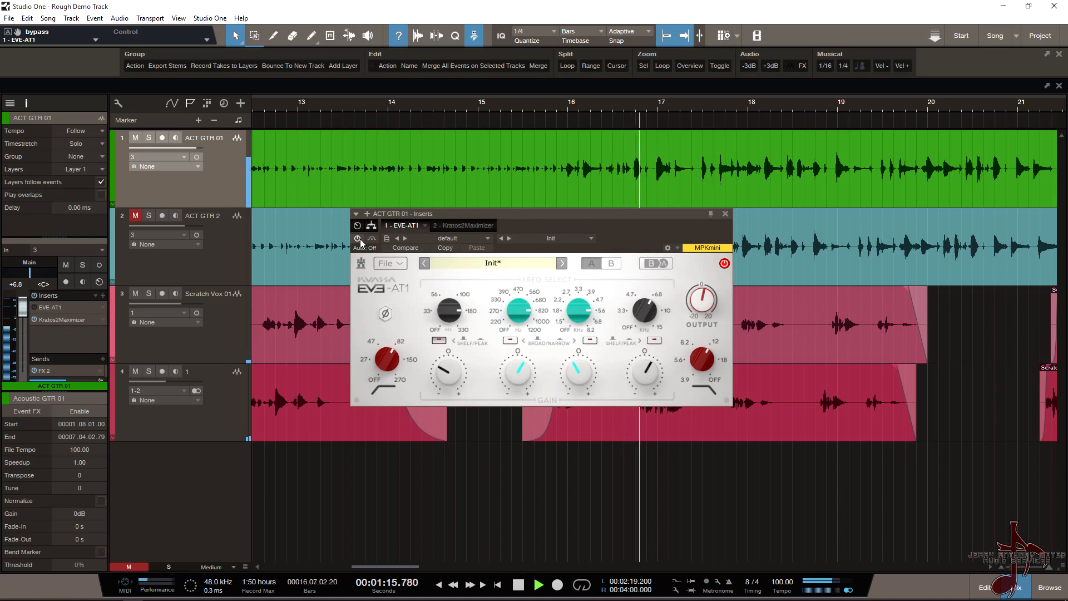
pyautogui.click(358, 238)
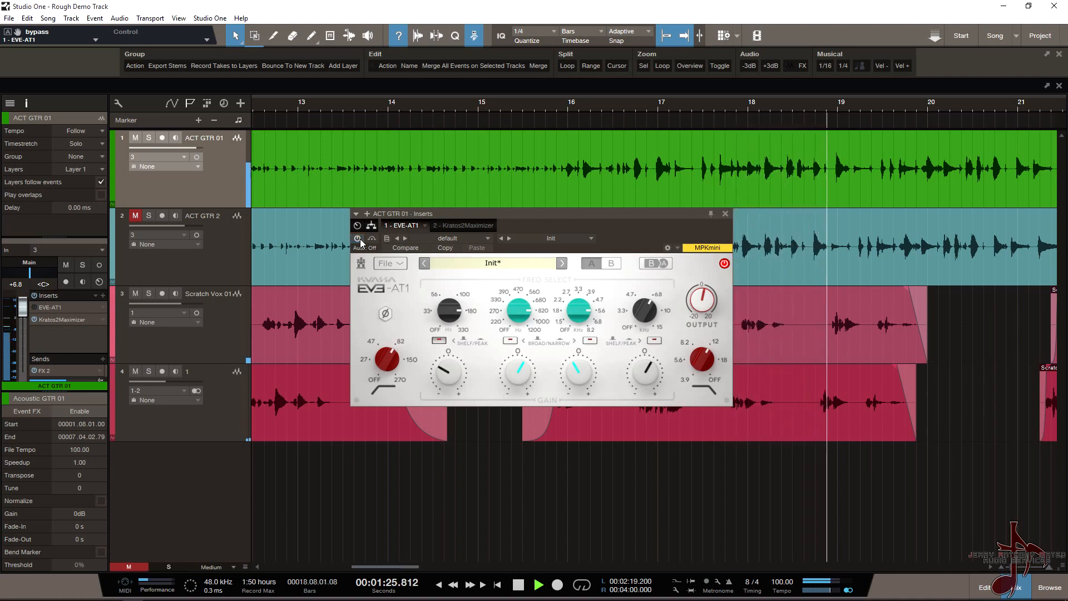
pyautogui.click(358, 239)
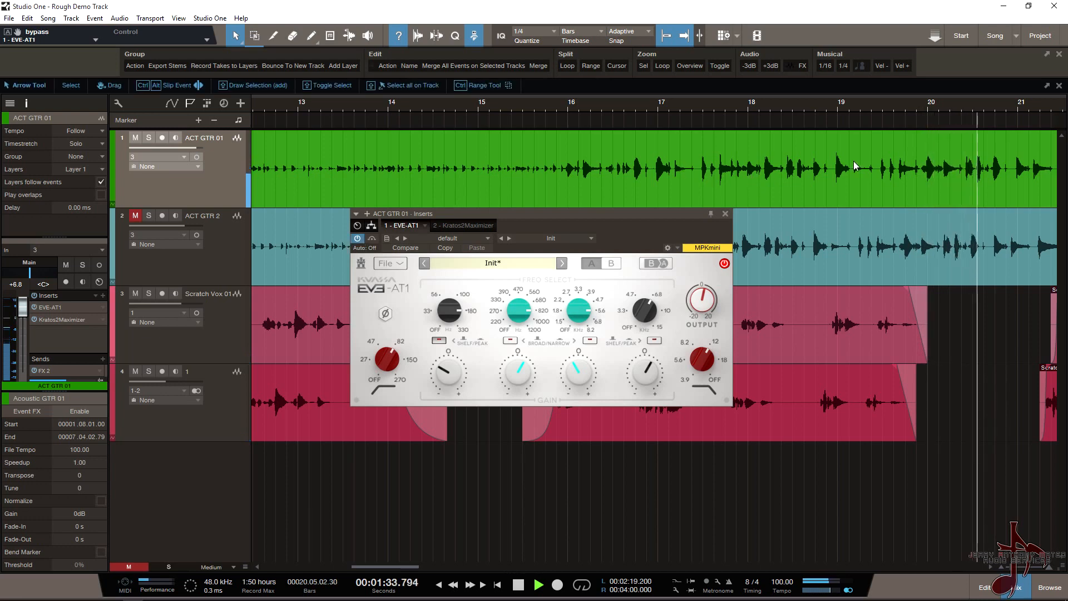
pyautogui.press('space')
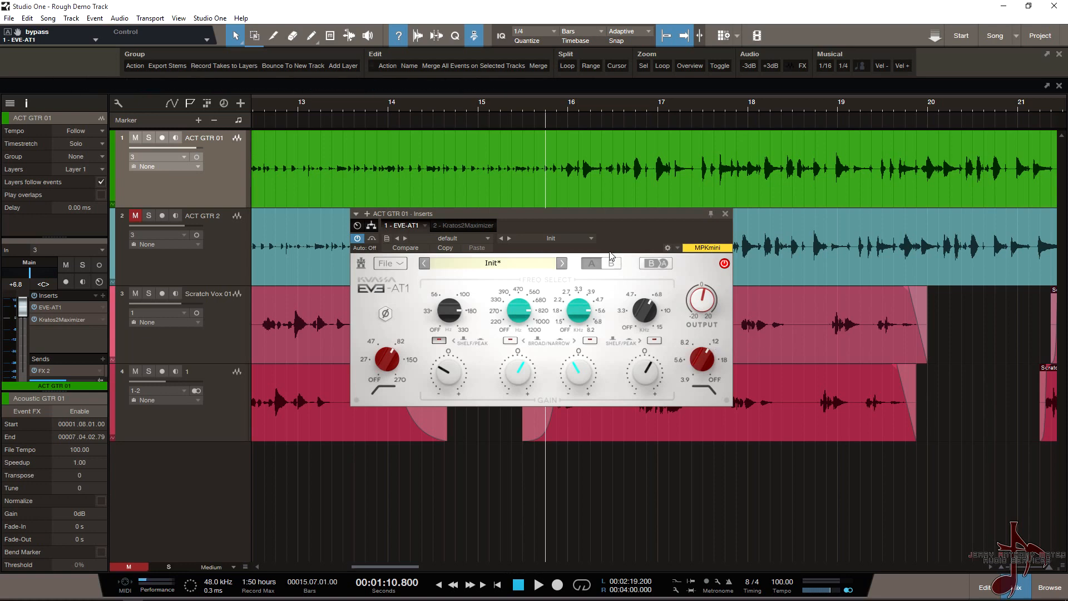
pyautogui.moveTo(478, 207); pyautogui.dragTo(615, 203)
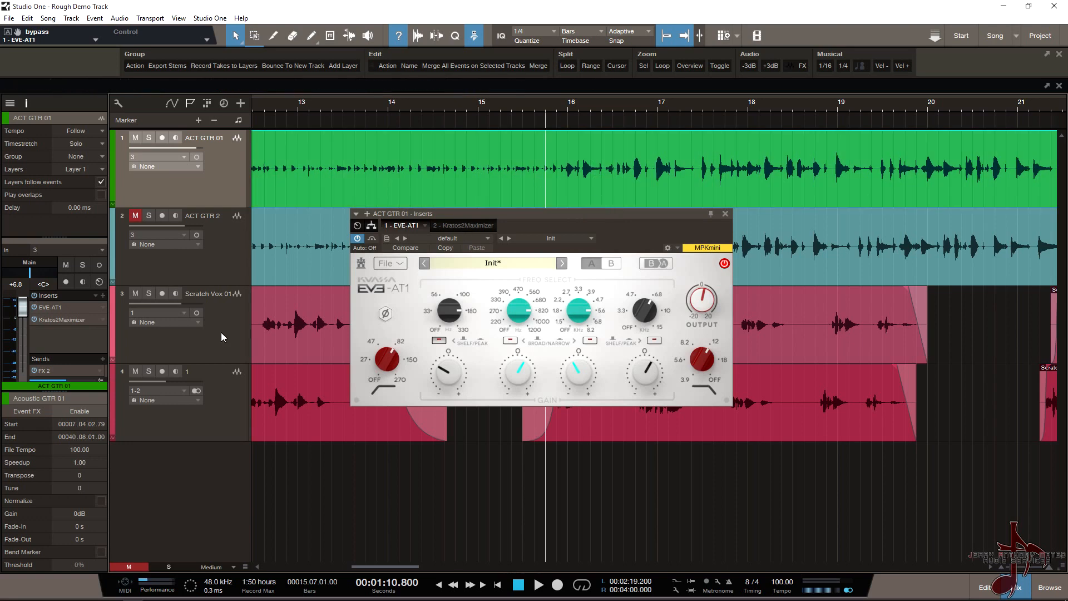
pyautogui.hscroll(-3, 325, 406)
pyautogui.hscroll(5, 325, 406)
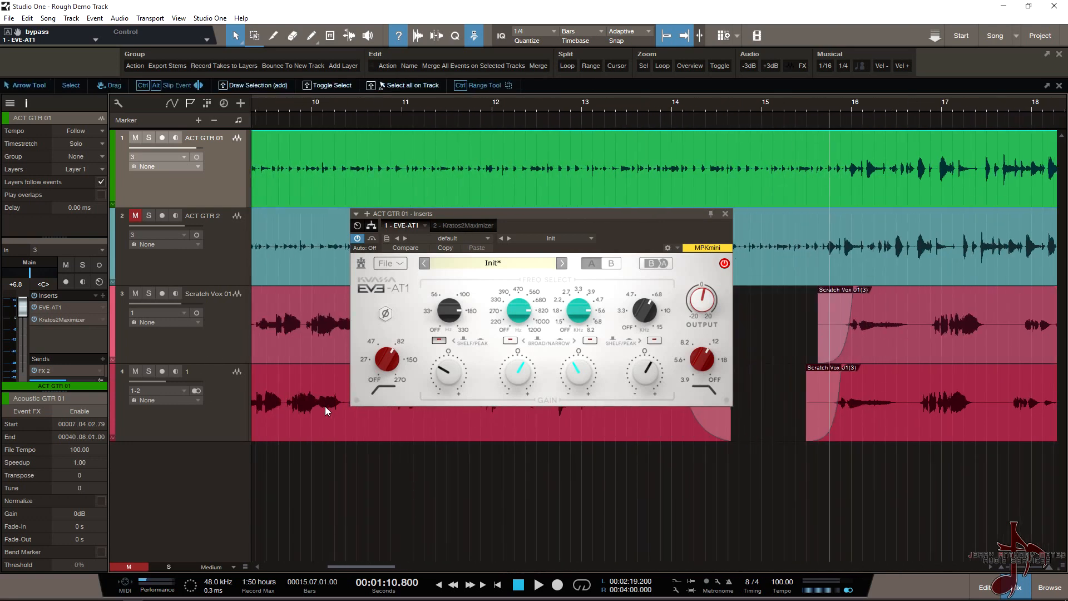
pyautogui.hscroll(3, 325, 406)
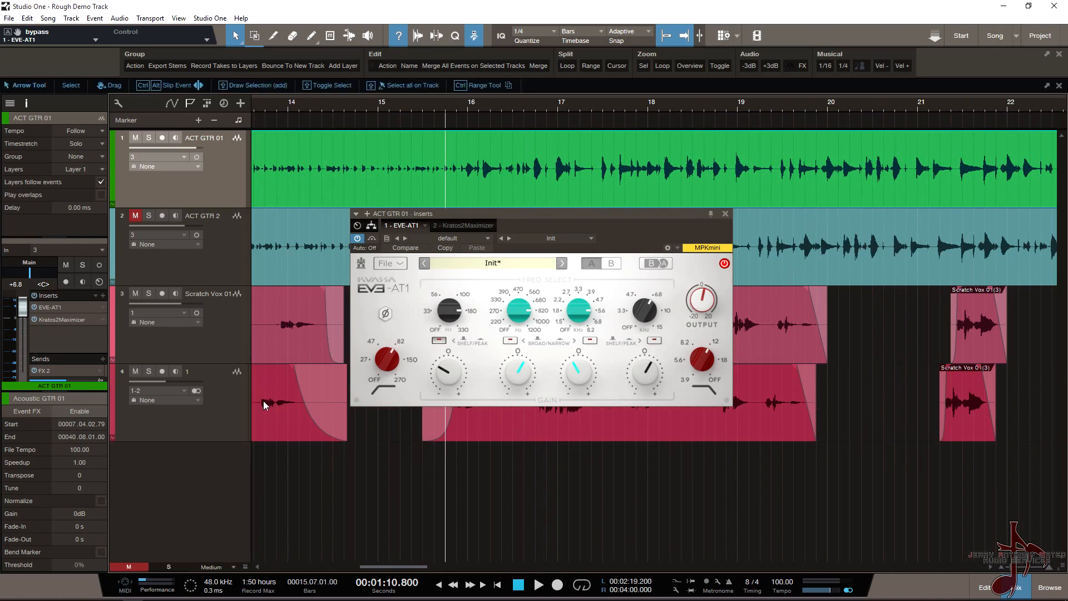